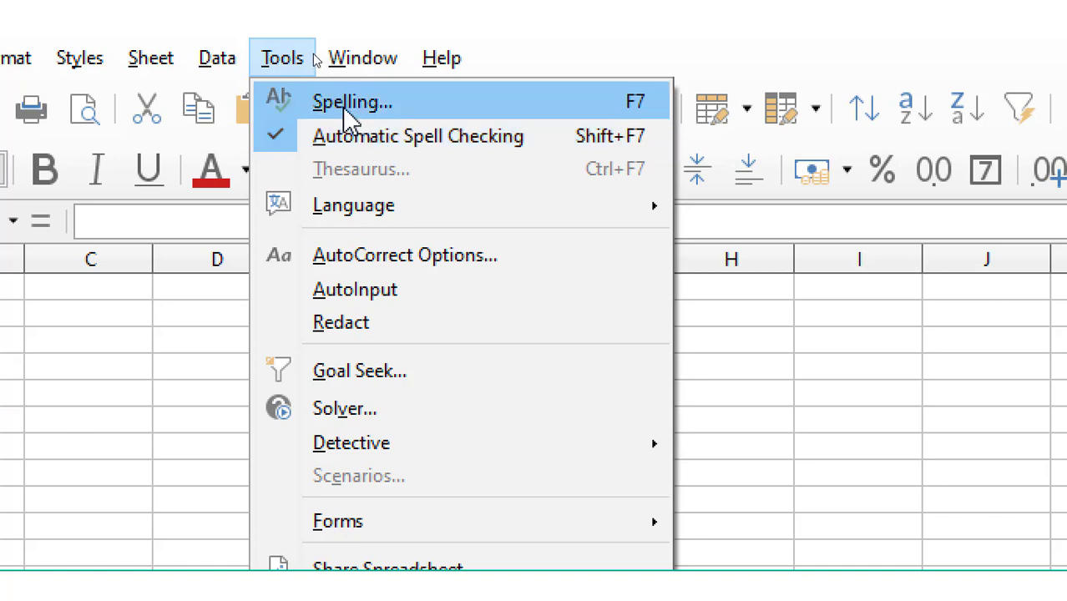
Enter the misspelled word "computr" in a cell of column D.
left_click(185, 358)
left_click(244, 340)
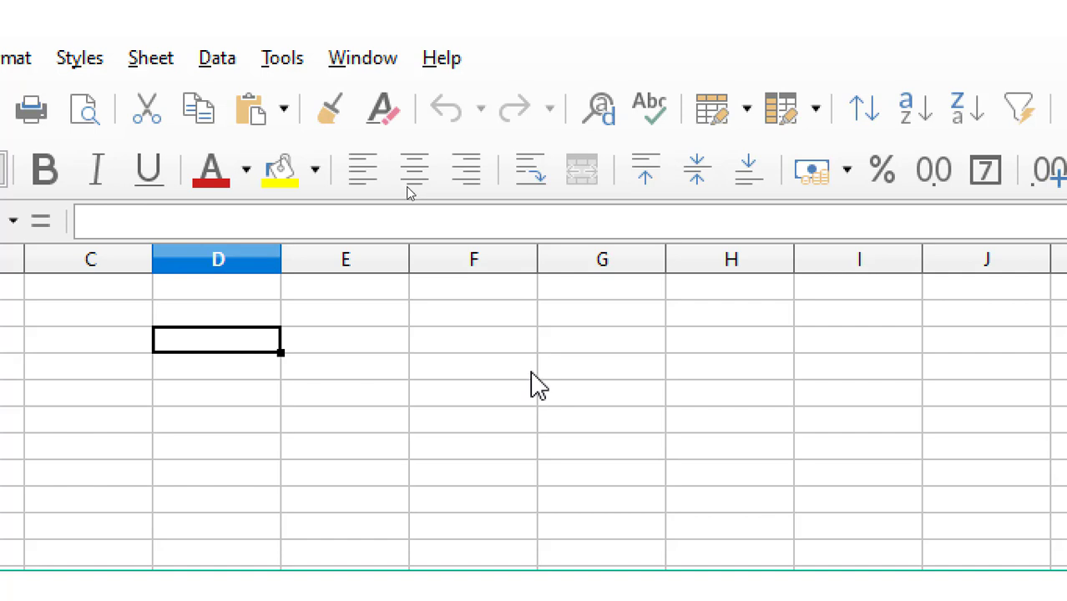
type("compu")
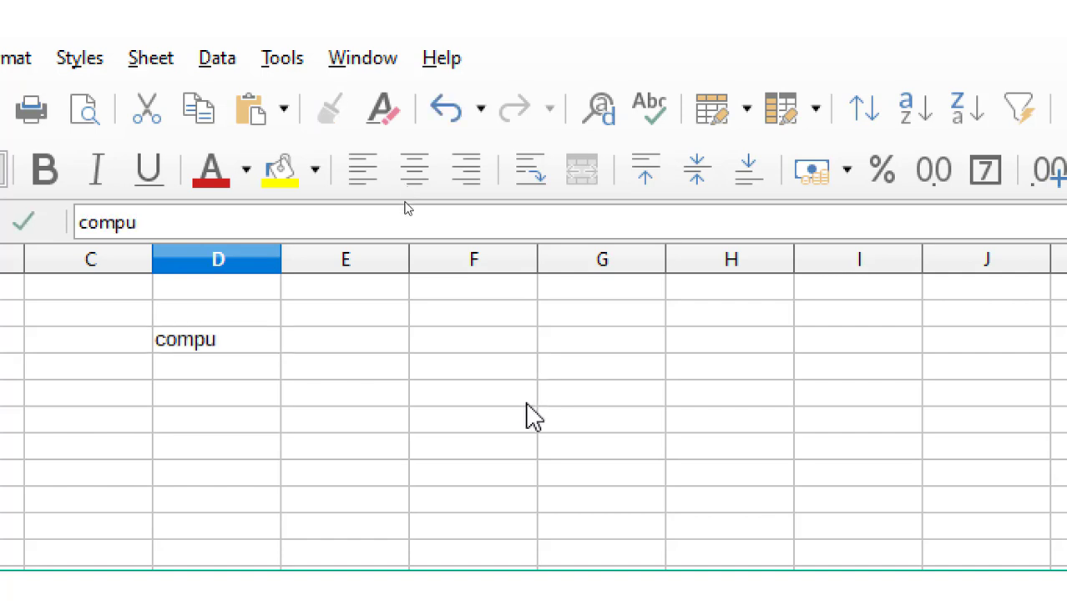
type("tr")
key("Tab")
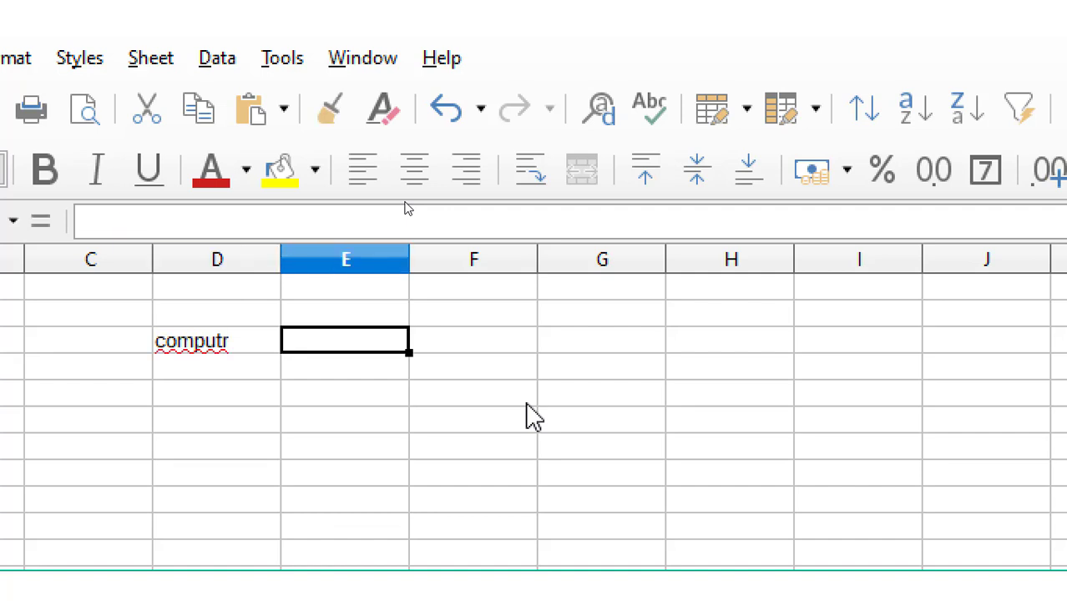
Enter the misspelled word "eucaton" in the column E cell beside "computr".
type("euca")
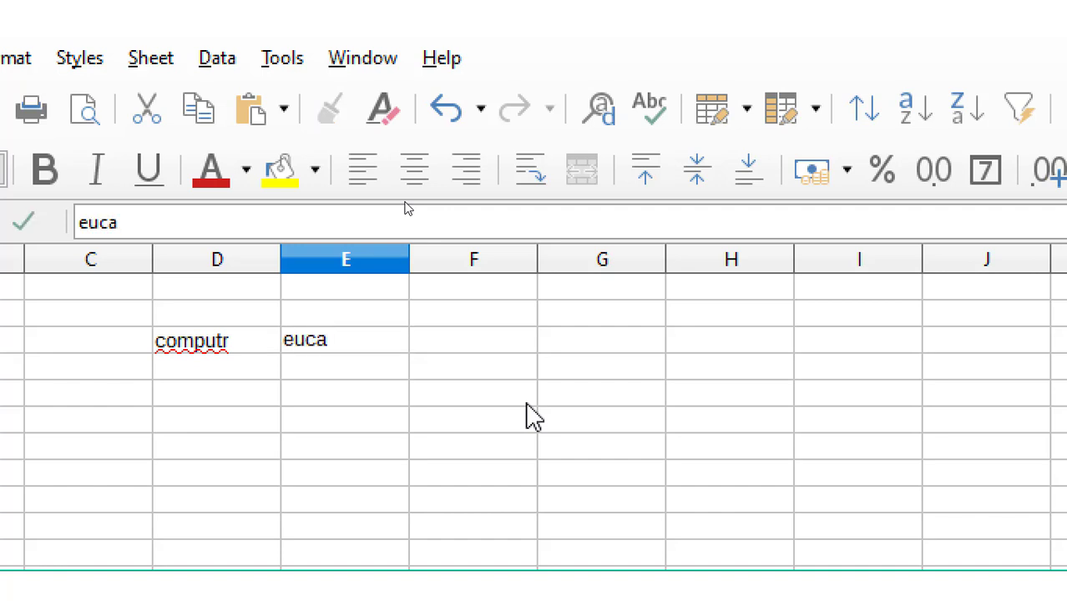
type("i")
key("BackSpace")
type("ti")
key("BackSpace")
type("on")
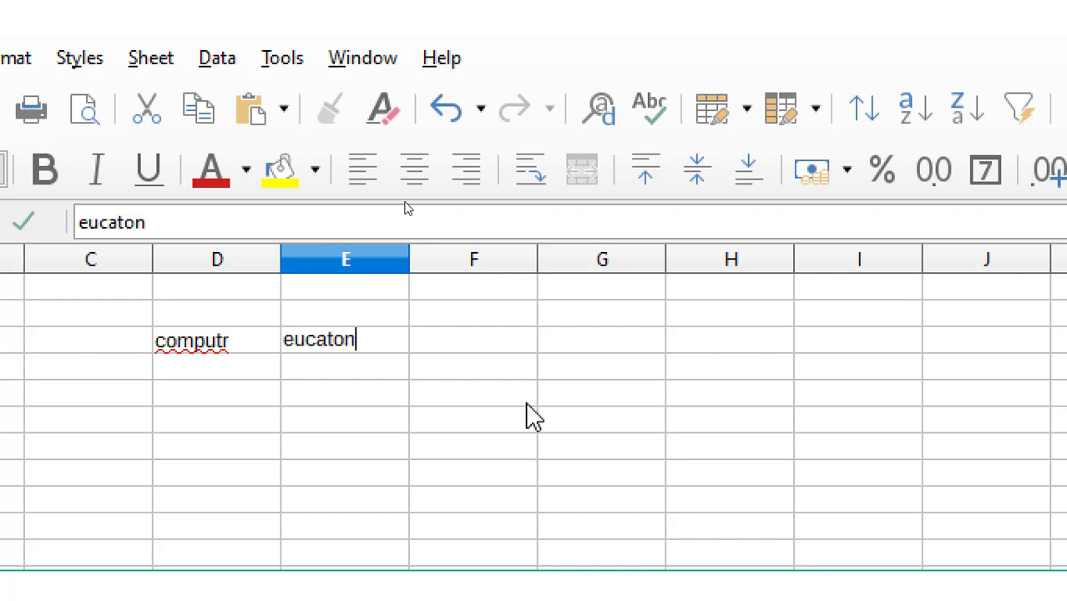
left_click(392, 422)
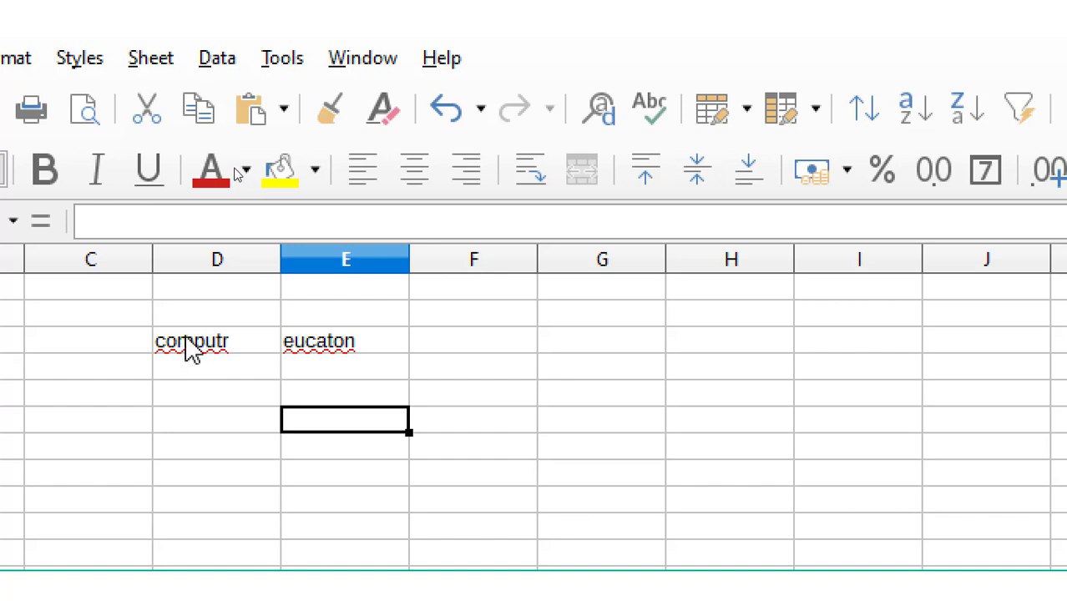
Turn off Automatic Spell Checking and check the "computr" and "eucaton" cells.
left_click(273, 66)
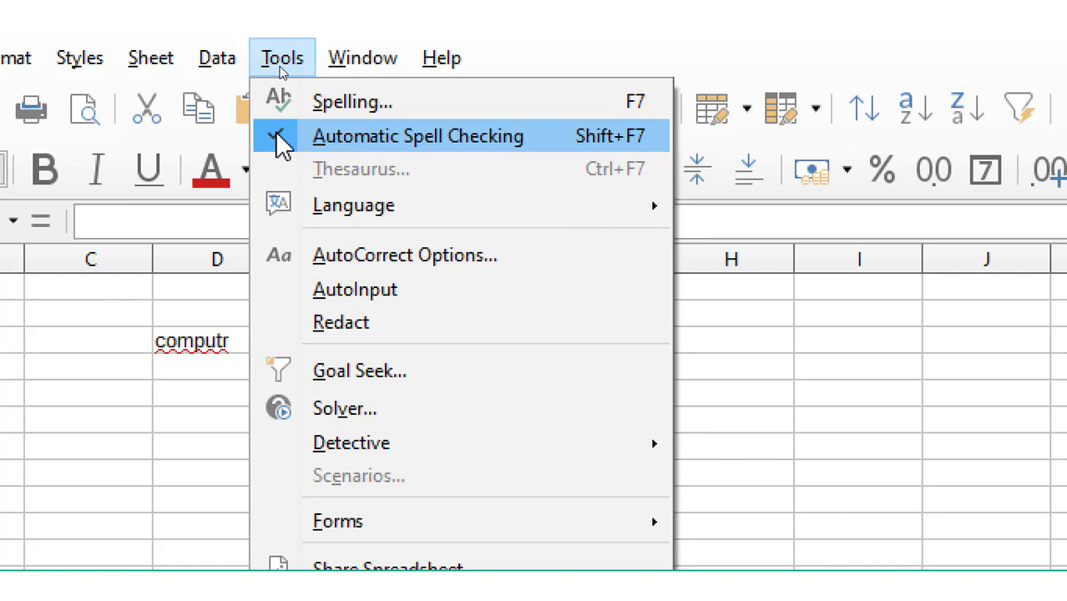
left_click(331, 140)
left_click(198, 349)
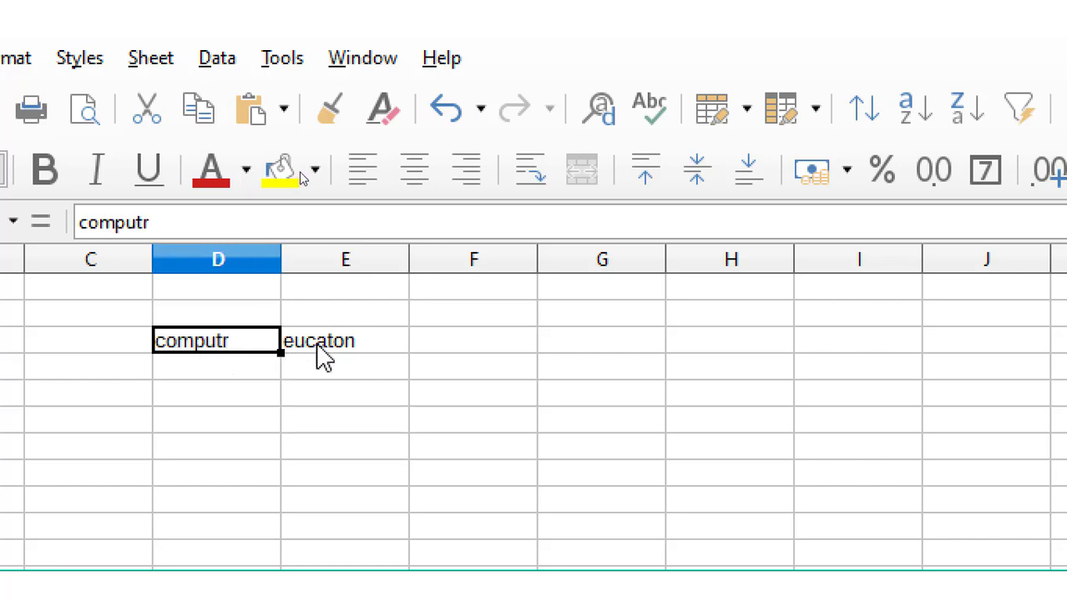
left_click(321, 354)
Run the spelling check from the "computr" cell and correct that word to the suggestion "computer".
left_click(241, 343)
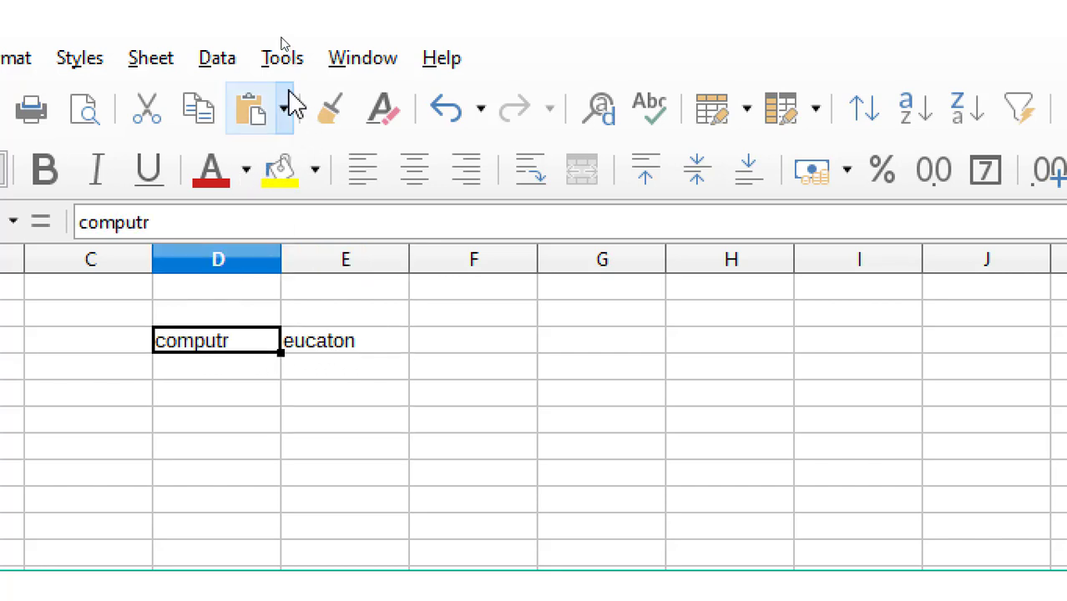
left_click(280, 51)
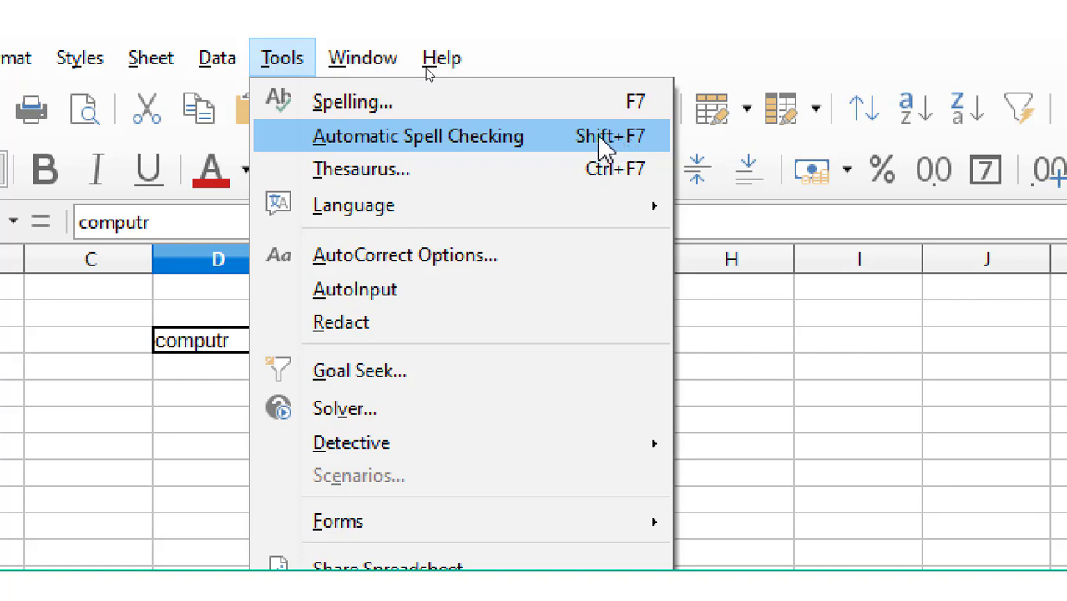
left_click(367, 104)
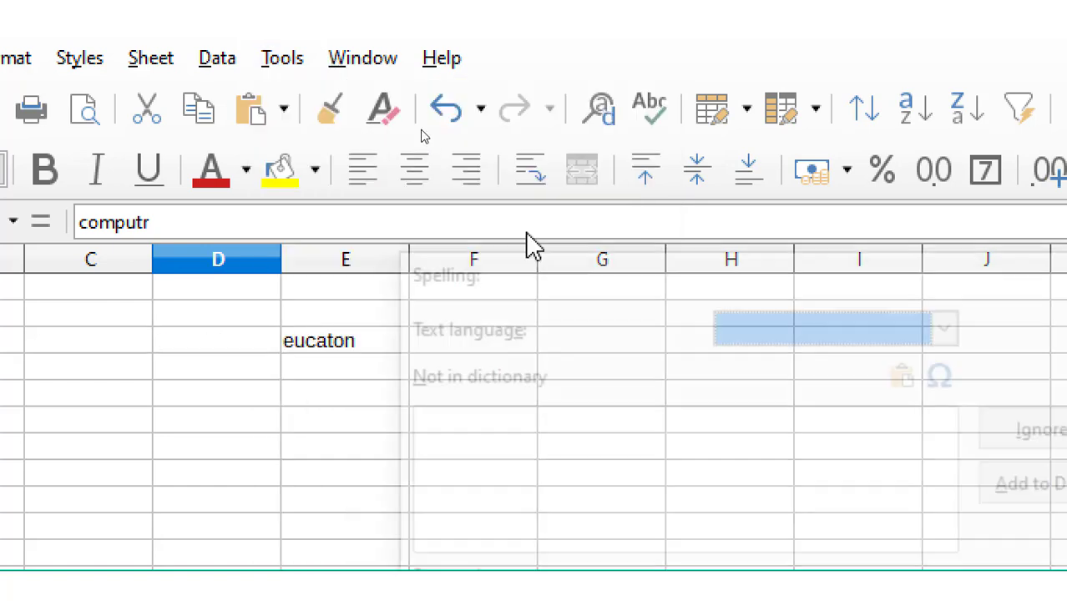
left_click_drag(584, 265, 361, 381)
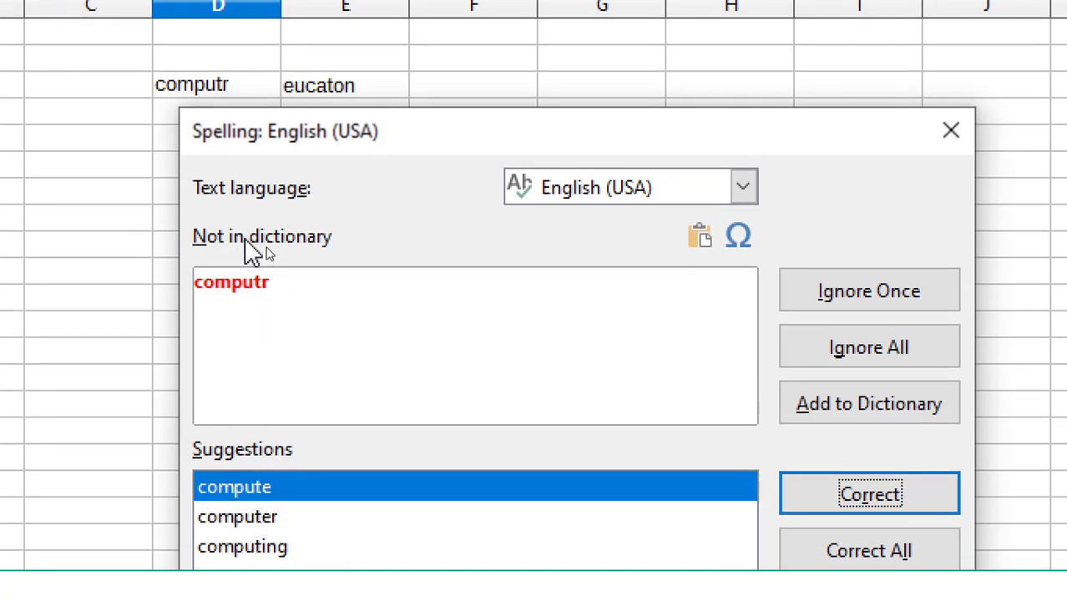
left_click_drag(273, 287, 231, 437)
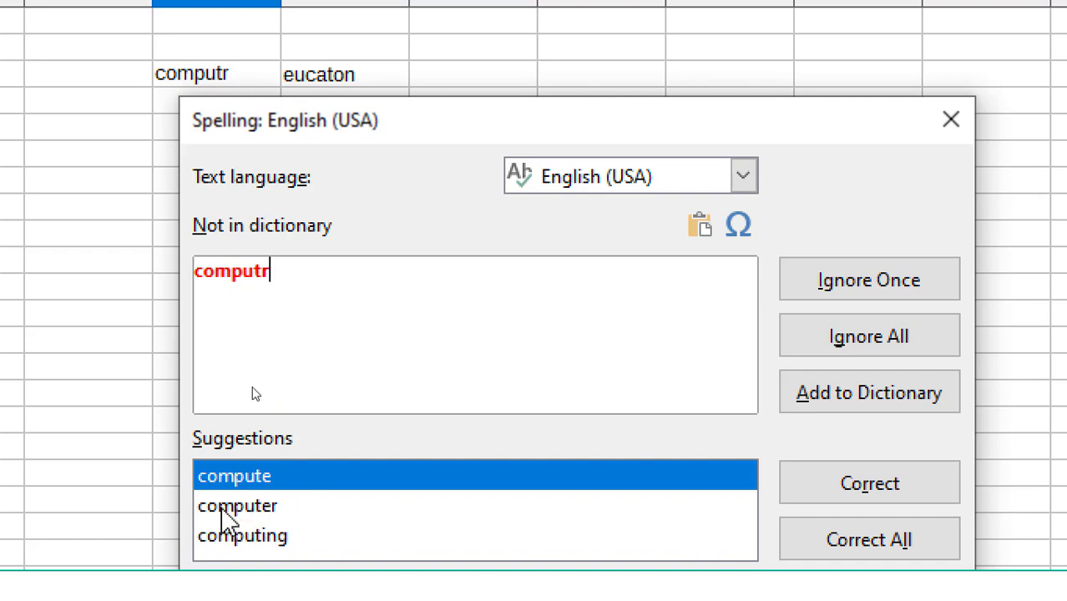
left_click(225, 507)
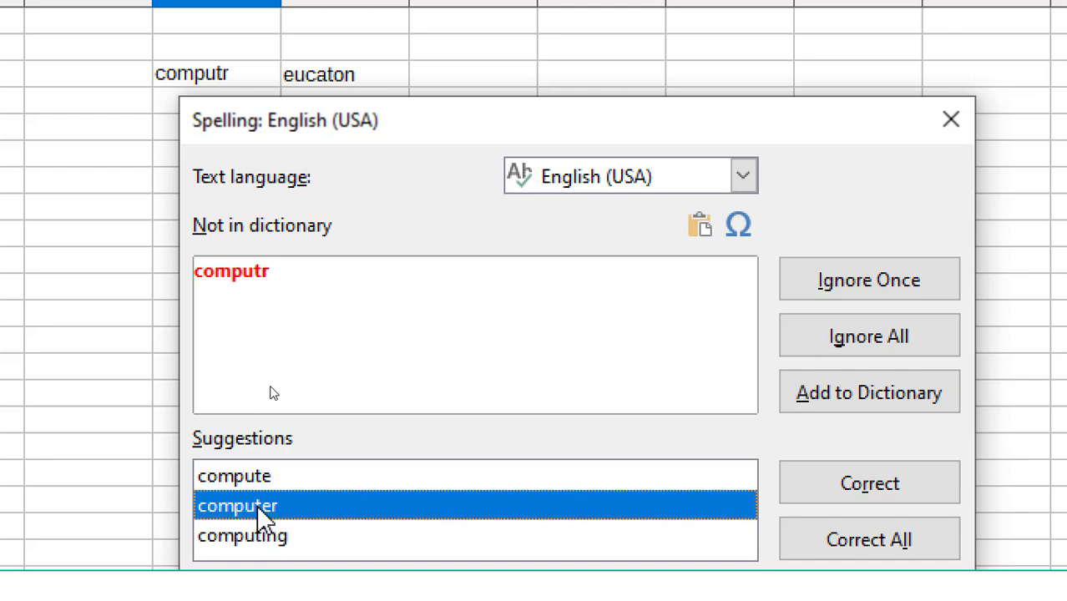
left_click(846, 505)
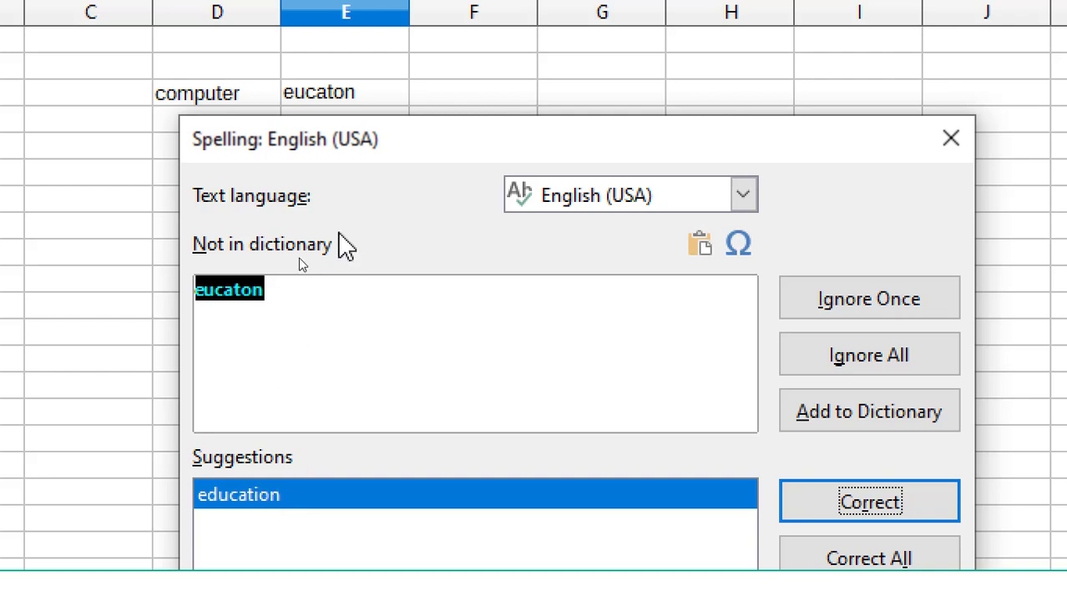
Correct "eucaton" to the suggestion "education" and close the completed spelling check.
left_click_drag(268, 298, 274, 413)
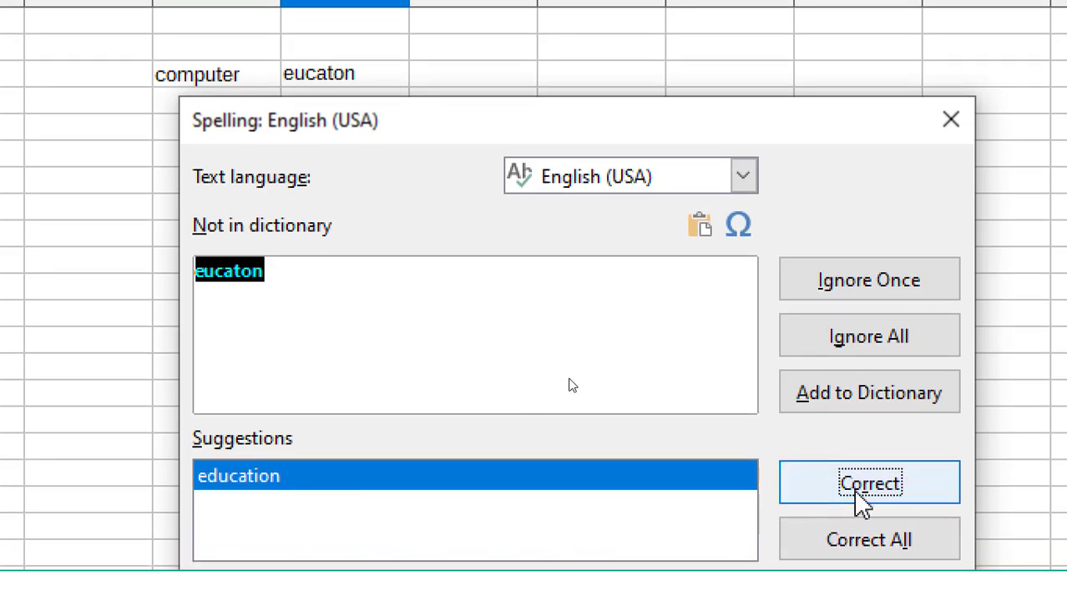
left_click(862, 484)
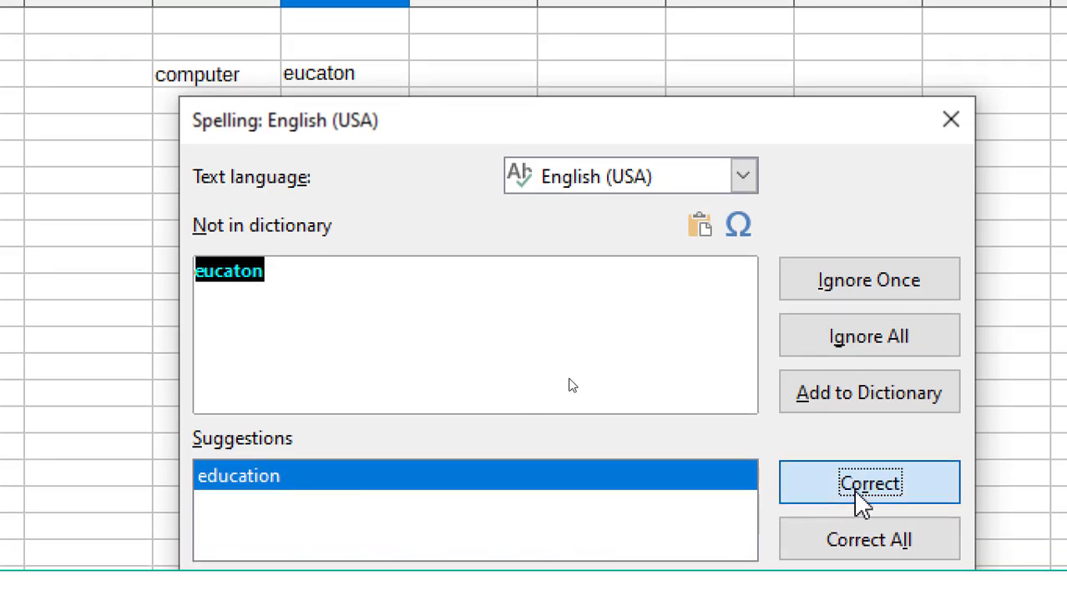
left_click(702, 444)
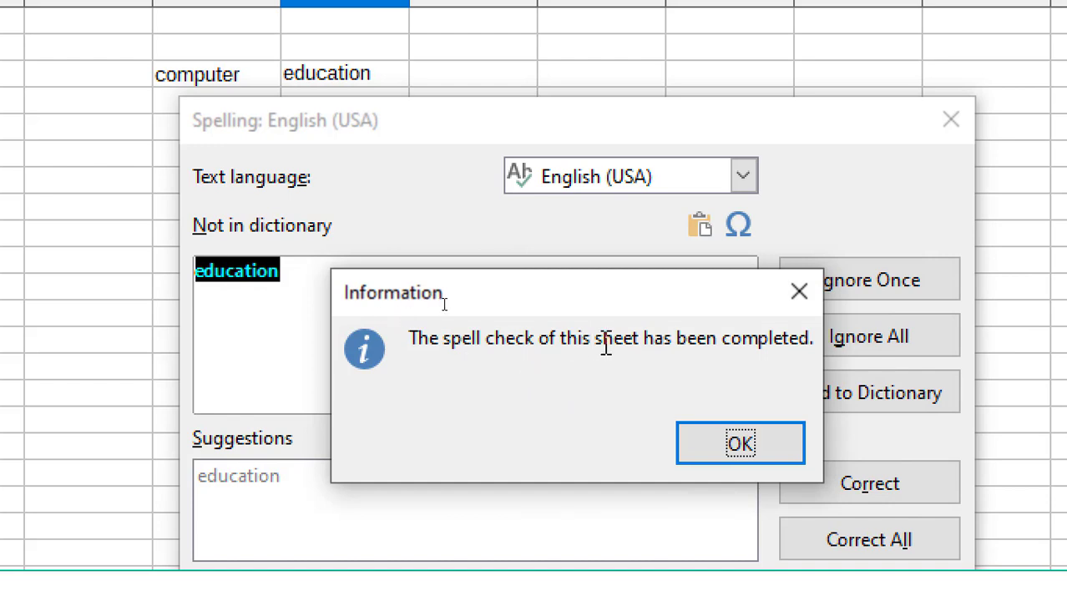
left_click_drag(598, 302, 513, 233)
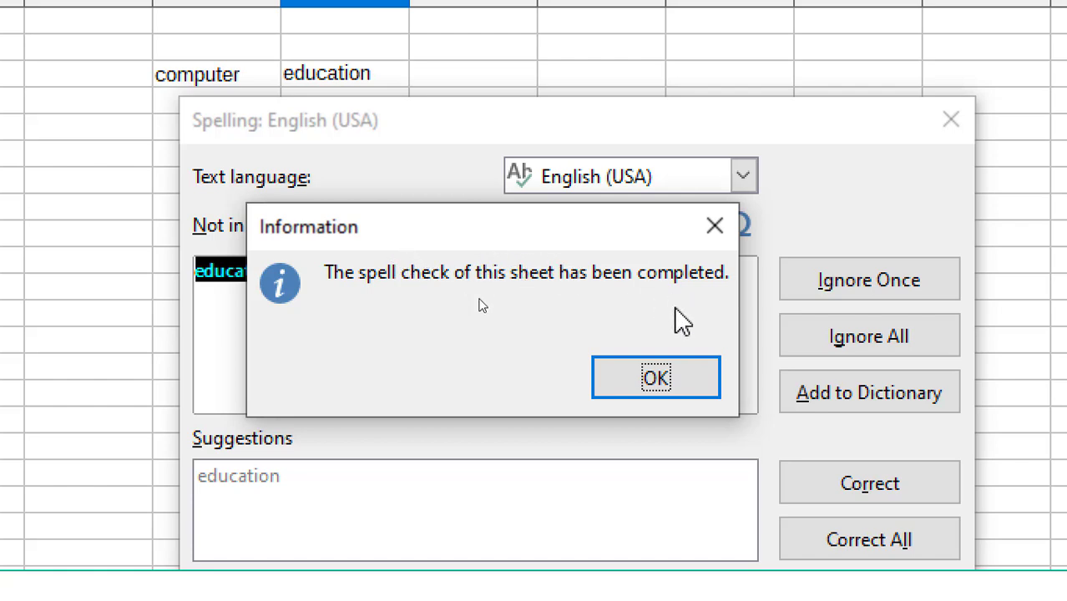
left_click(656, 380)
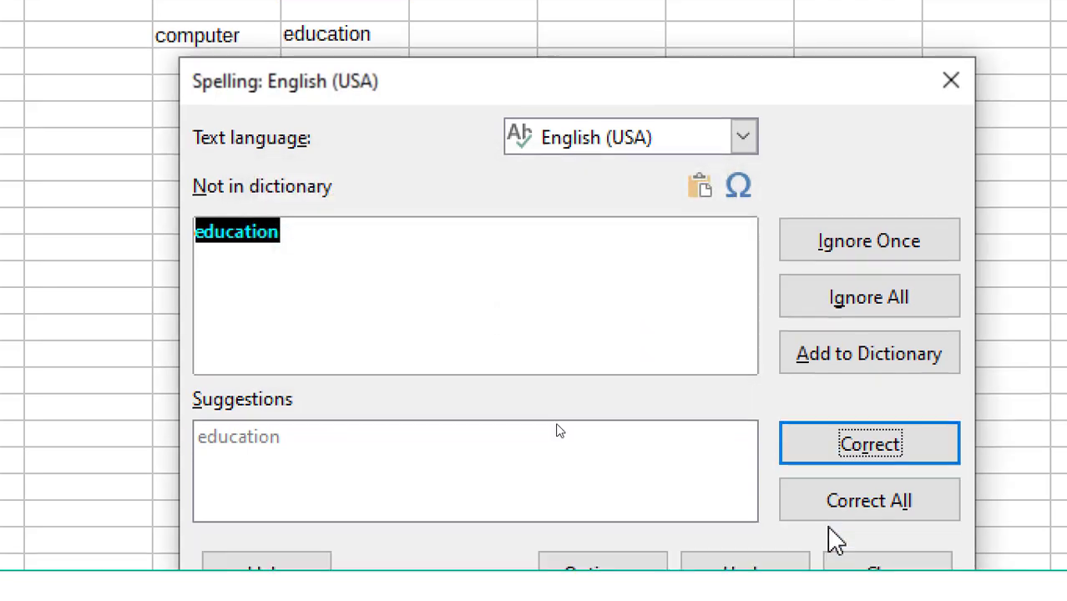
left_click(884, 430)
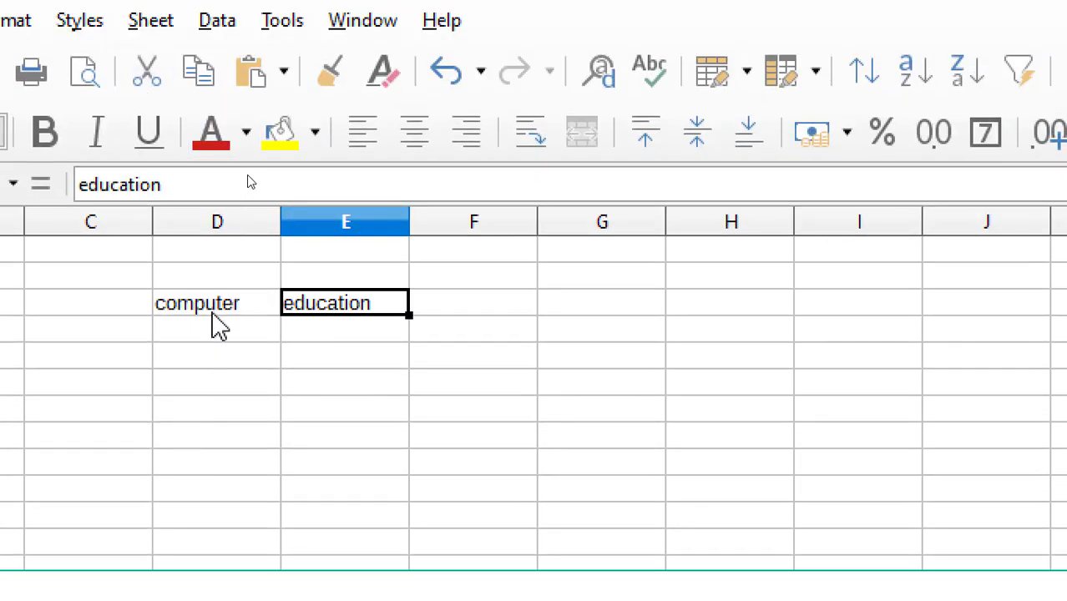
Select the empty cell below "education" and bring up the spell-checking commands.
left_click(231, 334)
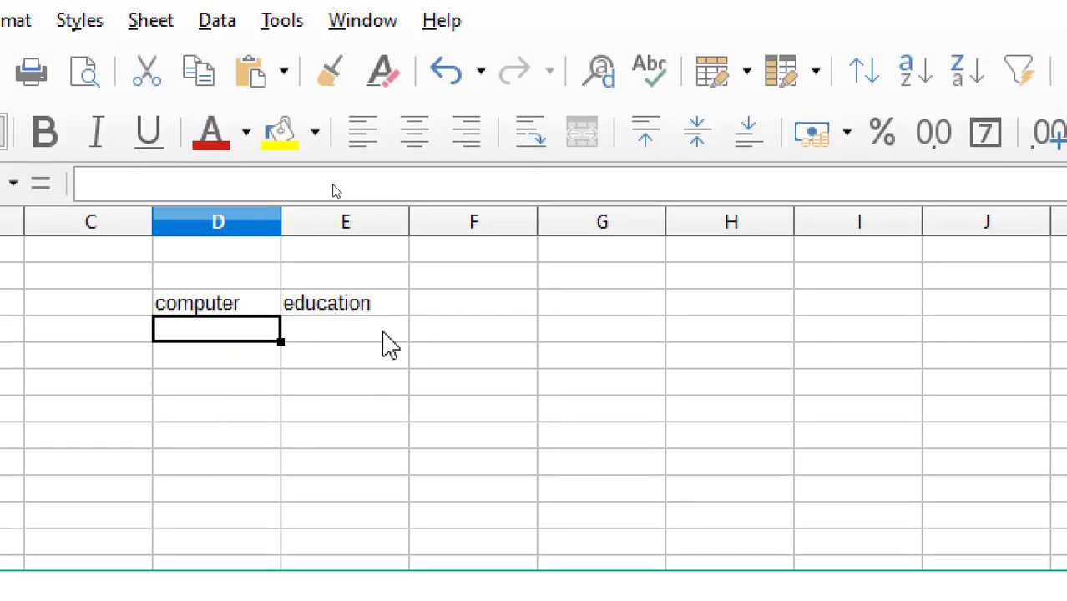
left_click(385, 341)
left_click(284, 22)
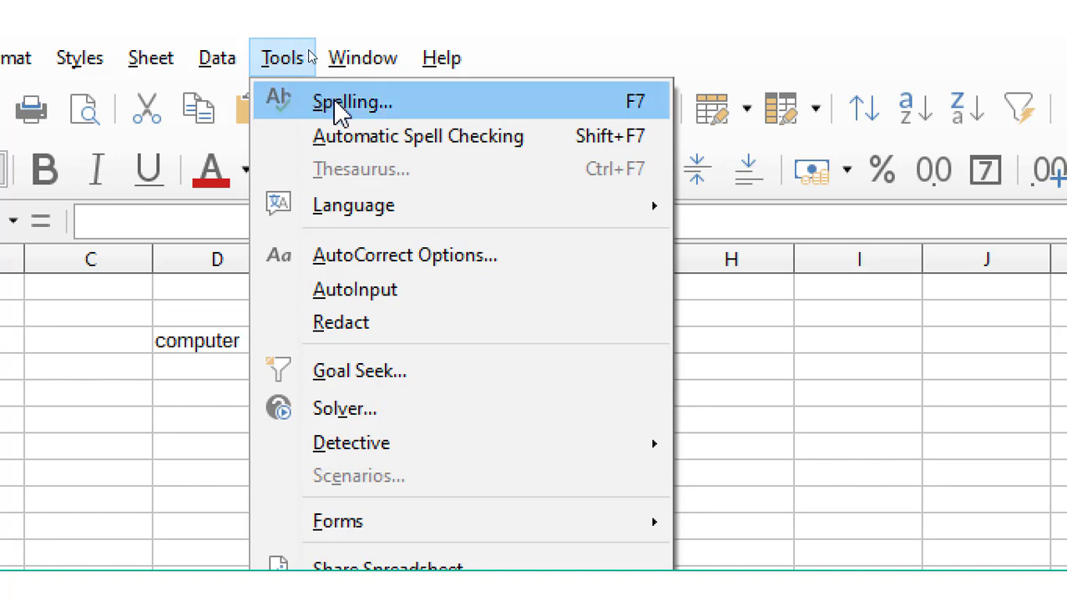